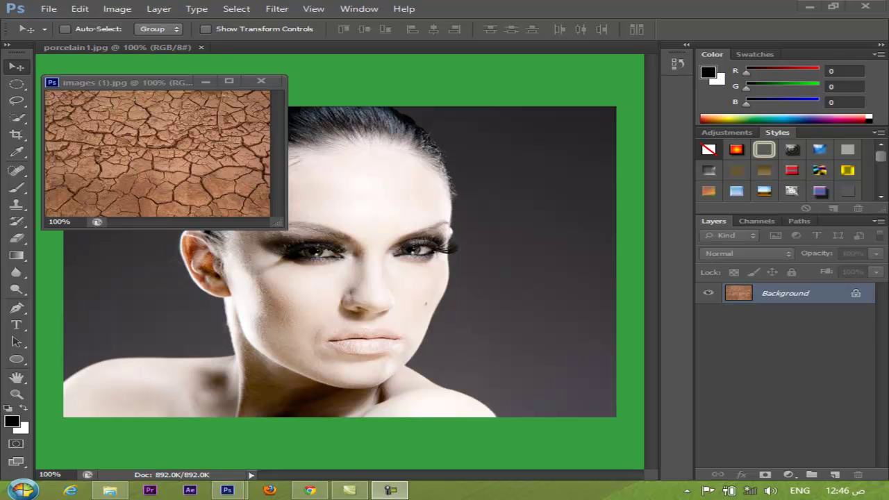
# Drag the cracked-earth texture into porcelain1.jpg as Layer 1 and close the texture window.
pyautogui.moveTo(160, 139); pyautogui.dragTo(333, 208)
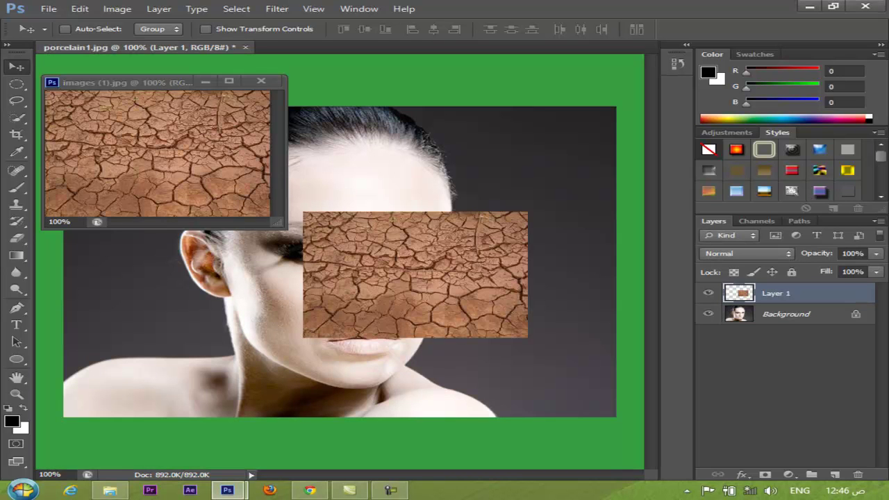
pyautogui.click(261, 80)
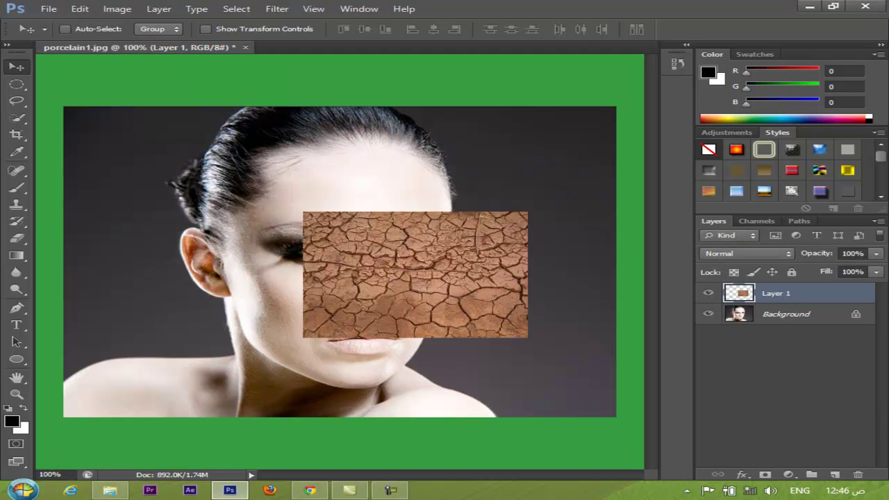
pyautogui.click(80, 8)
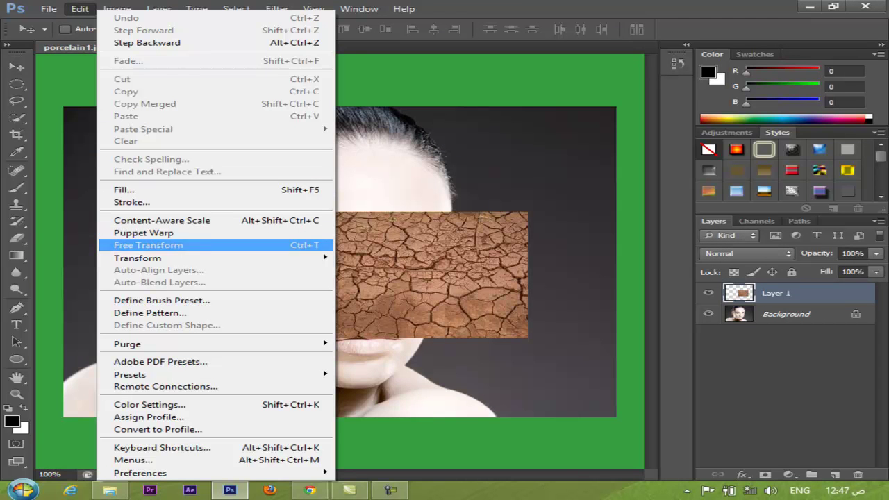
# Free Transform the texture layer so it stretches over the whole canvas, then apply it.
pyautogui.click(148, 245)
pyautogui.moveTo(302, 211); pyautogui.dragTo(296, 4)
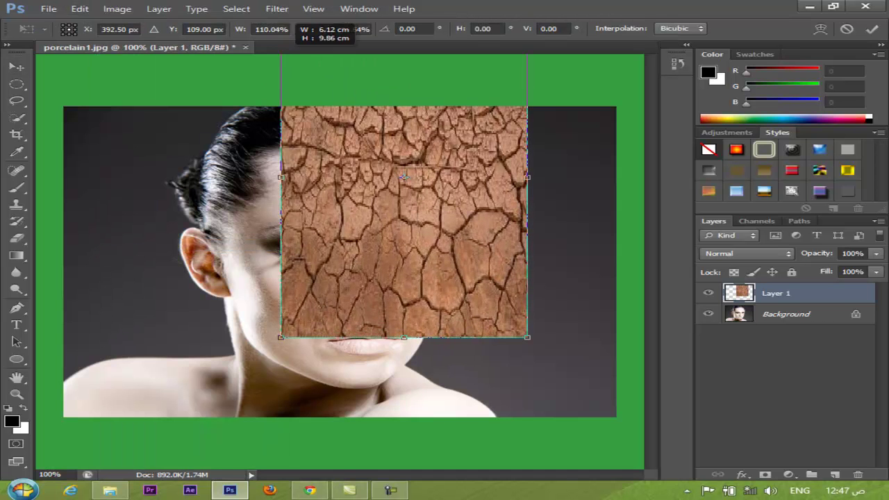
pyautogui.moveTo(411, 338); pyautogui.dragTo(412, 486)
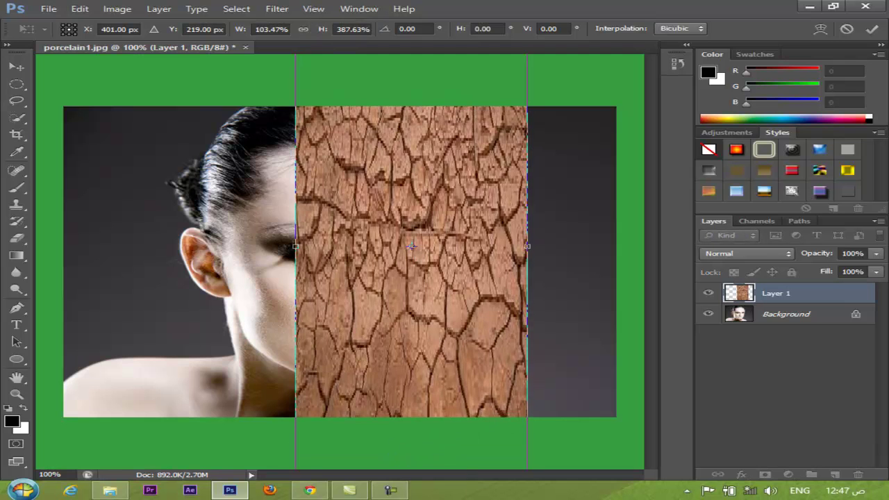
pyautogui.moveTo(412, 248); pyautogui.dragTo(396, 16)
pyautogui.moveTo(392, 275); pyautogui.dragTo(391, 447)
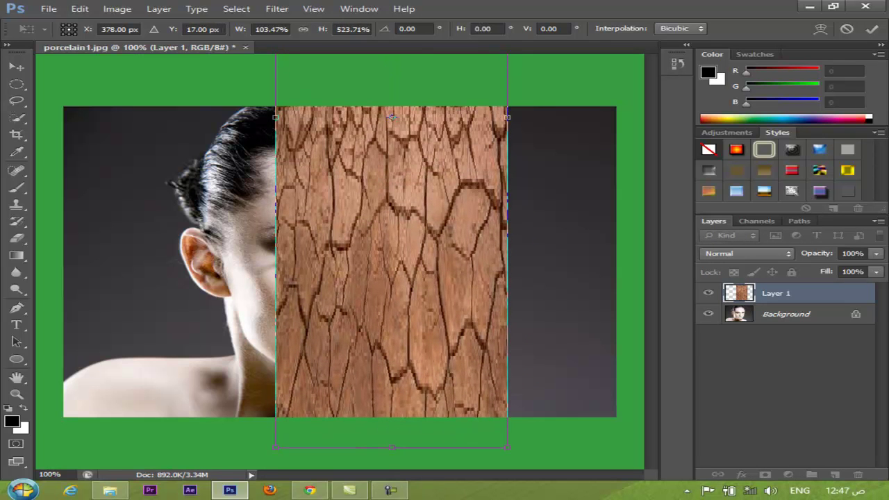
pyautogui.moveTo(276, 222); pyautogui.dragTo(47, 222)
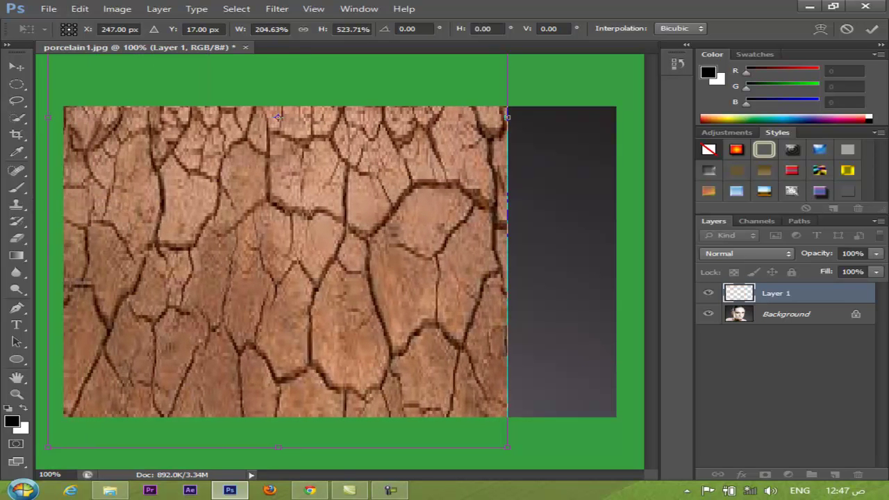
pyautogui.moveTo(507, 218); pyautogui.dragTo(627, 218)
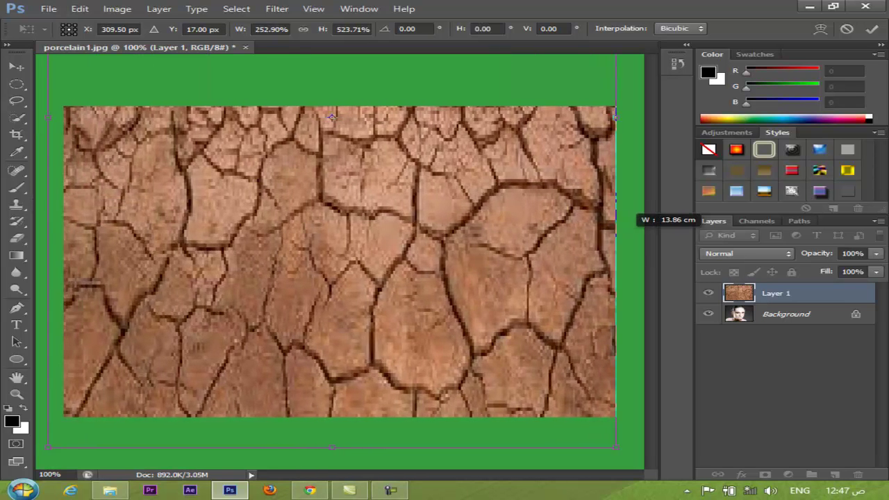
pyautogui.press('v')
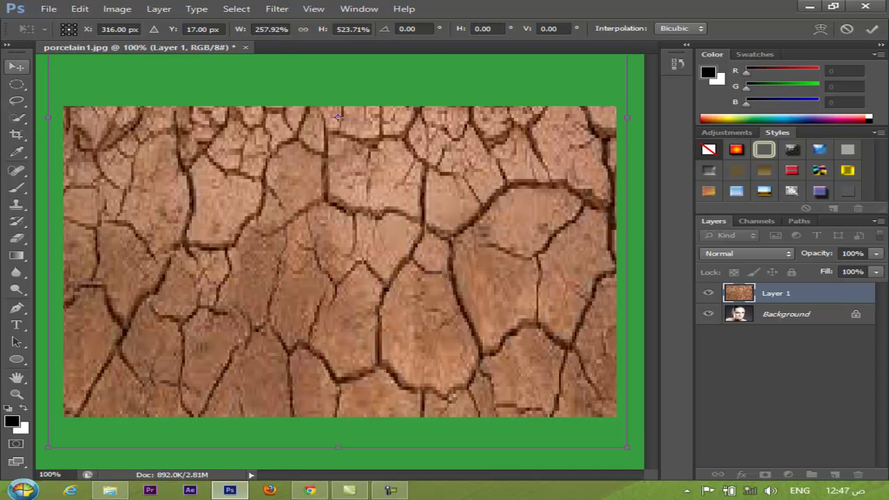
pyautogui.press('Return')
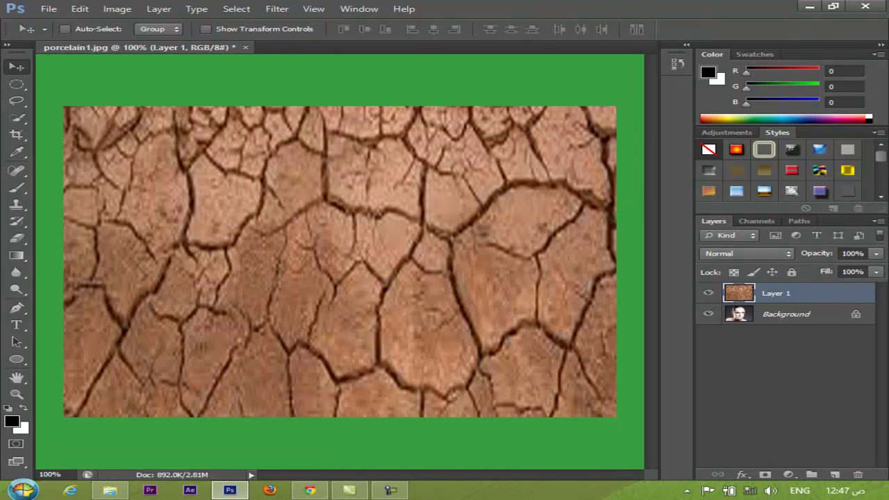
# Set the texture layer's blend mode to Hard Light.
pyautogui.click(735, 252)
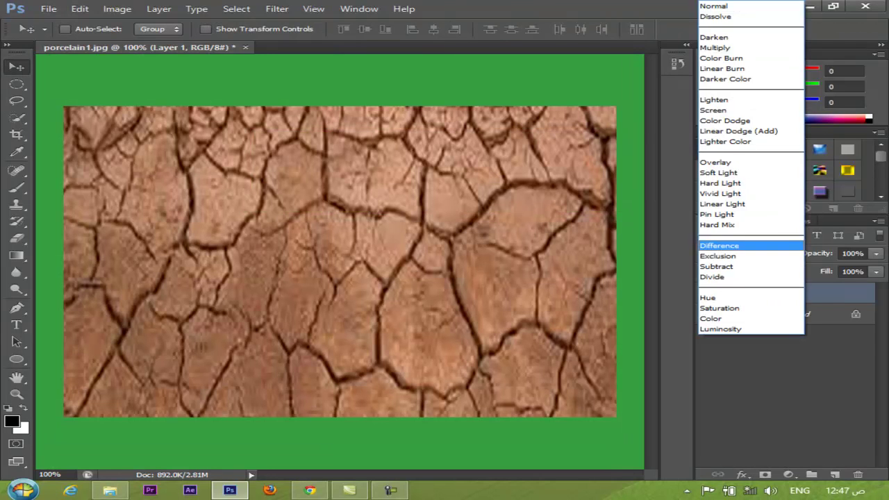
pyautogui.click(720, 183)
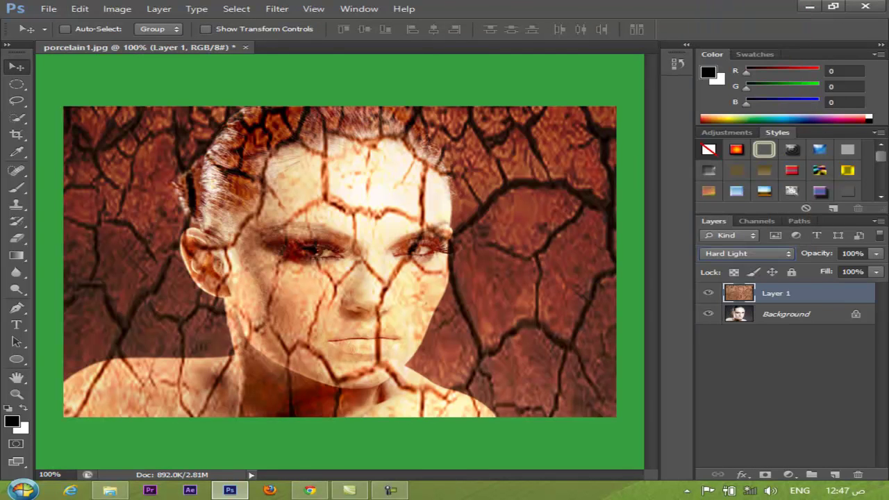
pyautogui.click(17, 238)
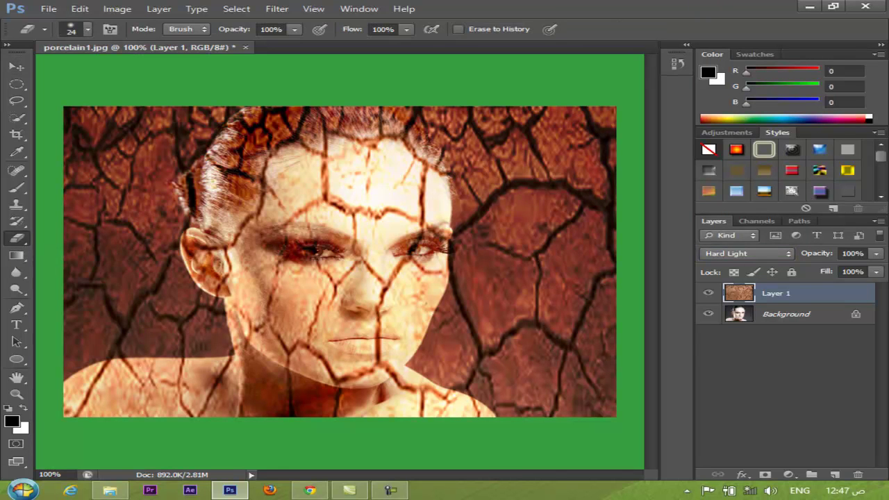
# Set the Eraser brush to 104 px with 0% hardness.
pyautogui.rightClick(206, 319)
pyautogui.moveTo(128, 247); pyautogui.dragTo(173, 246)
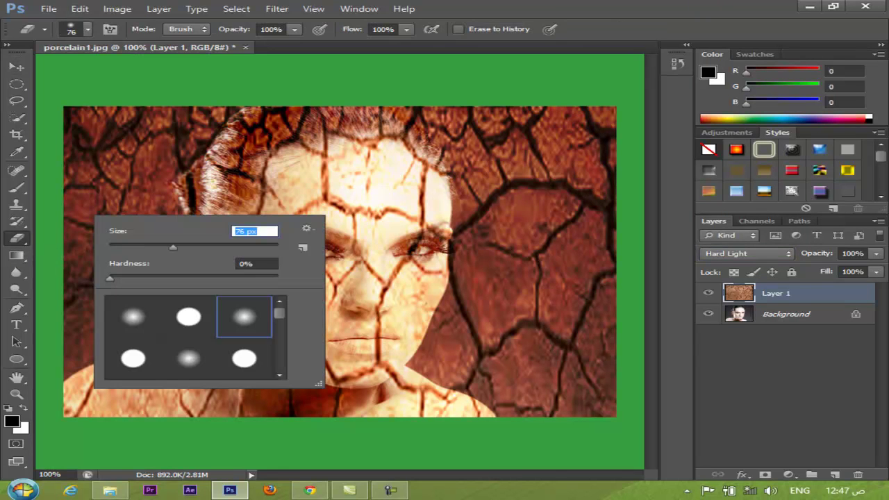
pyautogui.write('104')
pyautogui.press('Return')
# Erase the texture from the background on the left, top and right, and around the shoulders.
pyautogui.moveTo(104, 202)
pyautogui.mouseDown()
pyautogui.moveTo(149, 139)
pyautogui.moveTo(167, 194)
pyautogui.moveTo(184, 208)
pyautogui.moveTo(236, 115)
pyautogui.mouseUp()
pyautogui.moveTo(69, 180); pyautogui.dragTo(69, 202)
pyautogui.moveTo(80, 239); pyautogui.dragTo(77, 327)
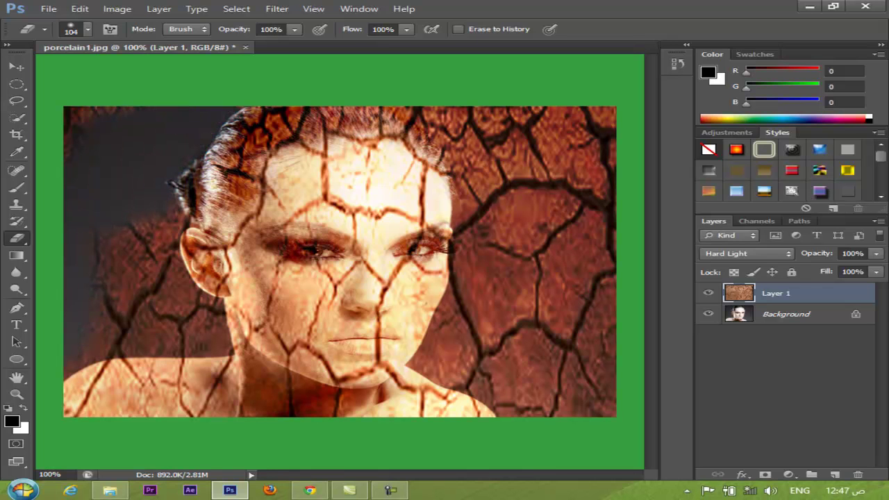
pyautogui.moveTo(104, 364)
pyautogui.mouseDown()
pyautogui.moveTo(122, 326)
pyautogui.moveTo(195, 319)
pyautogui.moveTo(150, 292)
pyautogui.moveTo(149, 243)
pyautogui.mouseUp()
pyautogui.moveTo(97, 250); pyautogui.dragTo(104, 299)
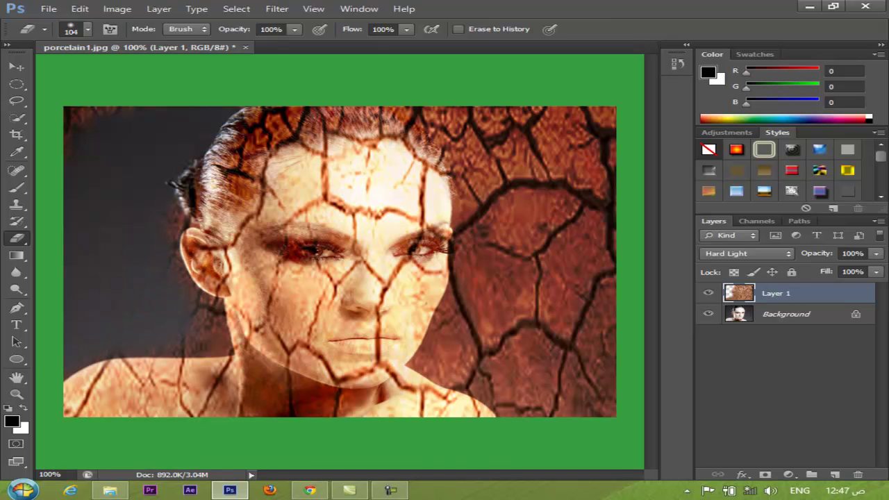
pyautogui.moveTo(278, 122)
pyautogui.mouseDown()
pyautogui.moveTo(528, 121)
pyautogui.moveTo(597, 143)
pyautogui.moveTo(510, 219)
pyautogui.mouseUp()
pyautogui.moveTo(514, 278)
pyautogui.mouseDown()
pyautogui.moveTo(562, 187)
pyautogui.moveTo(586, 374)
pyautogui.moveTo(555, 399)
pyautogui.moveTo(504, 393)
pyautogui.mouseUp()
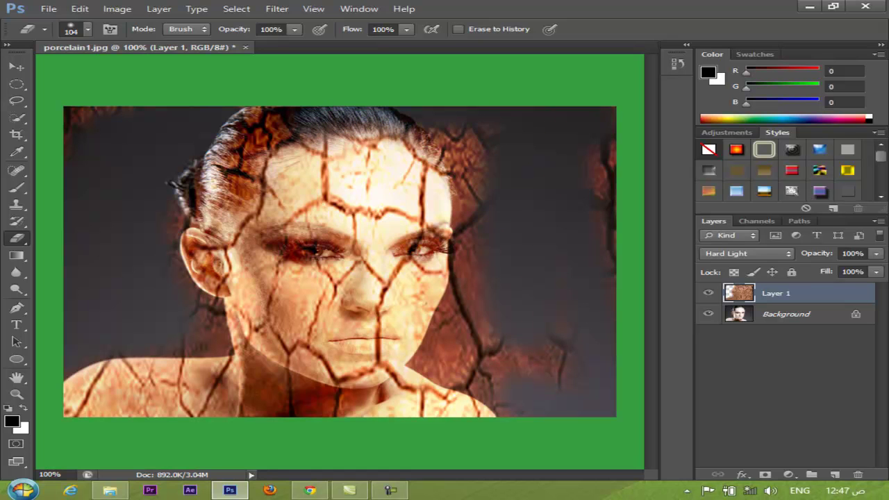
pyautogui.moveTo(563, 344)
pyautogui.mouseDown()
pyautogui.moveTo(486, 378)
pyautogui.moveTo(469, 354)
pyautogui.moveTo(479, 292)
pyautogui.moveTo(451, 278)
pyautogui.moveTo(465, 202)
pyautogui.moveTo(461, 156)
pyautogui.moveTo(452, 163)
pyautogui.moveTo(445, 142)
pyautogui.moveTo(414, 139)
pyautogui.mouseUp()
# Erase the texture from the hair and a patch near the lower ear.
pyautogui.moveTo(278, 115); pyautogui.dragTo(204, 198)
pyautogui.moveTo(257, 163)
pyautogui.mouseDown()
pyautogui.moveTo(219, 219)
pyautogui.moveTo(191, 226)
pyautogui.mouseUp()
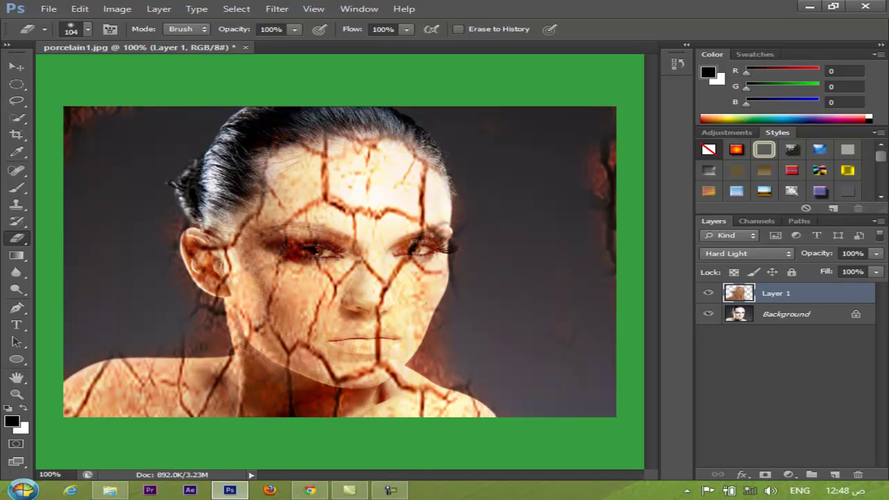
pyautogui.moveTo(205, 309); pyautogui.dragTo(229, 318)
# Shrink the Eraser brush to 27 px.
pyautogui.rightClick(167, 309)
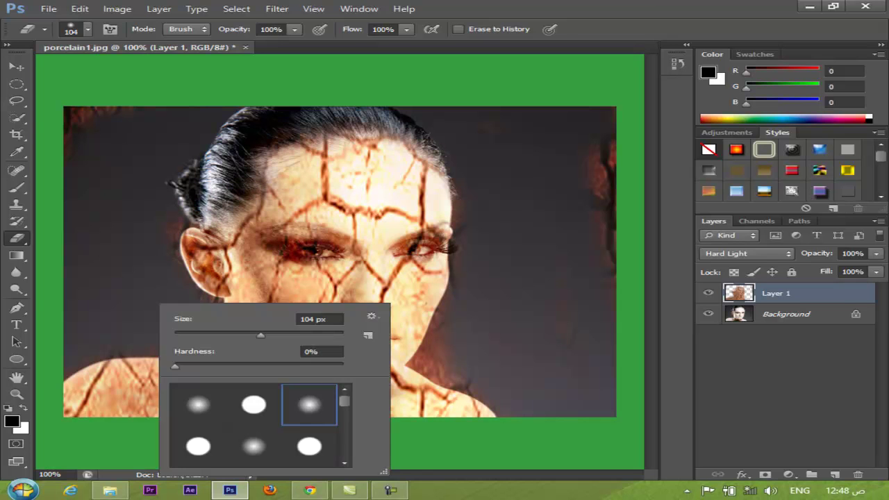
pyautogui.doubleClick(317, 318)
pyautogui.write('27')
pyautogui.press('Return')
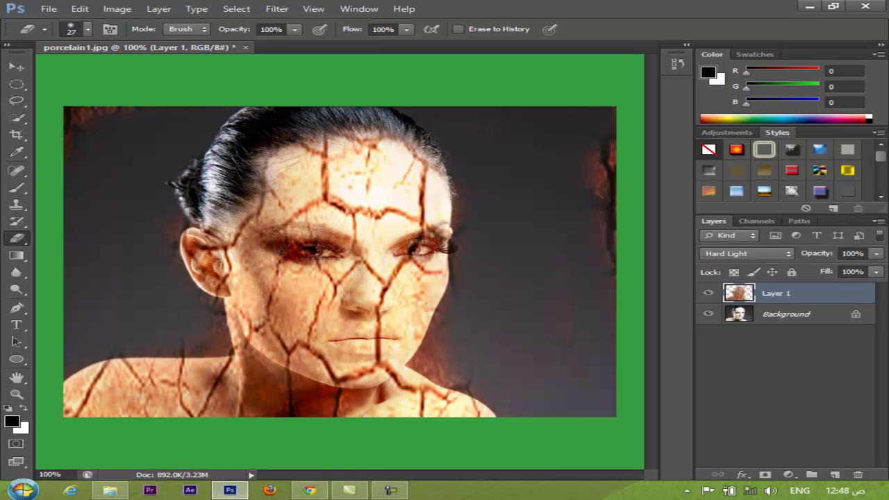
# Erase leftover texture on the shoulder, neck, ear edge, right cheek glow and hairline.
pyautogui.moveTo(110, 360); pyautogui.dragTo(195, 351)
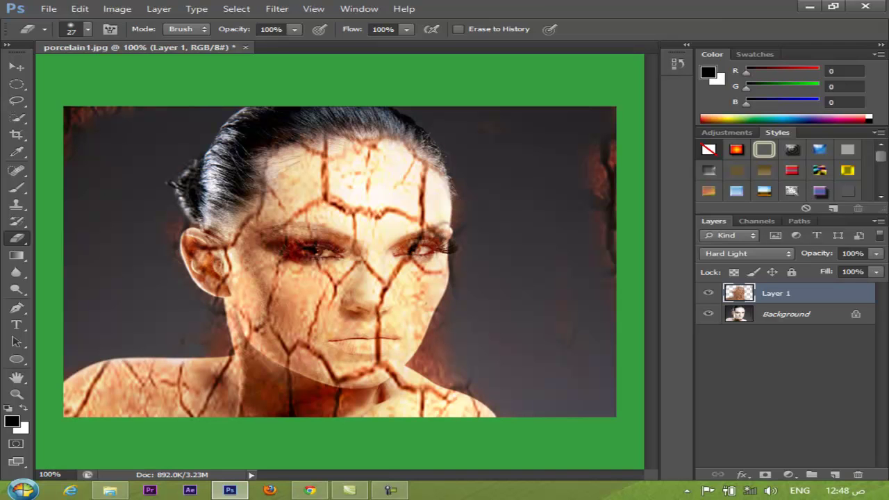
pyautogui.moveTo(215, 313)
pyautogui.mouseDown()
pyautogui.moveTo(228, 318)
pyautogui.moveTo(212, 296)
pyautogui.mouseUp()
pyautogui.moveTo(180, 247); pyautogui.dragTo(183, 230)
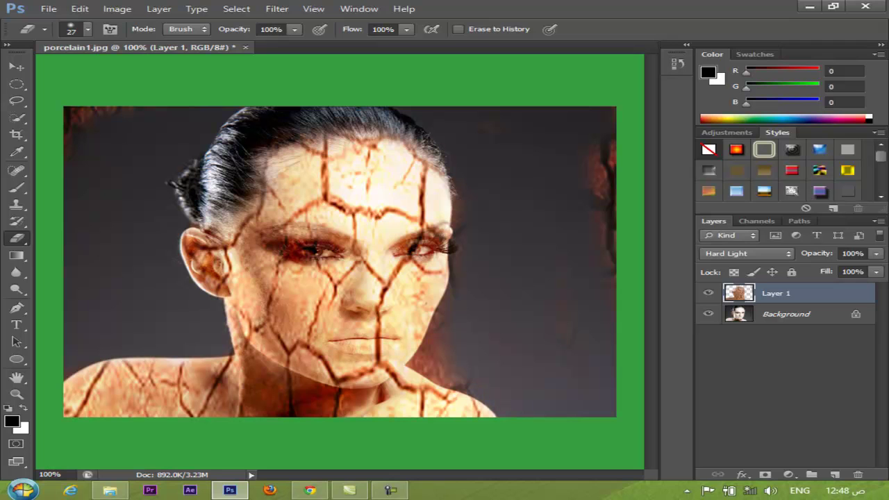
pyautogui.moveTo(458, 384); pyautogui.dragTo(411, 363)
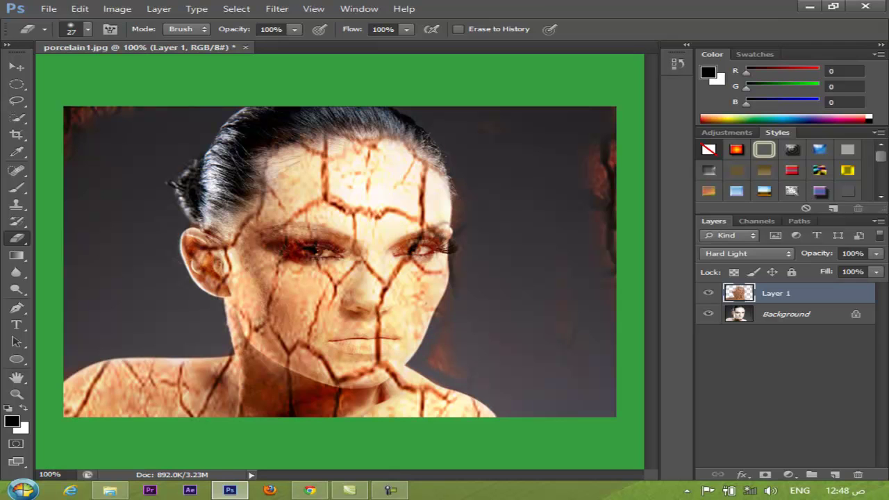
pyautogui.moveTo(440, 351); pyautogui.dragTo(438, 365)
pyautogui.moveTo(611, 254); pyautogui.dragTo(611, 154)
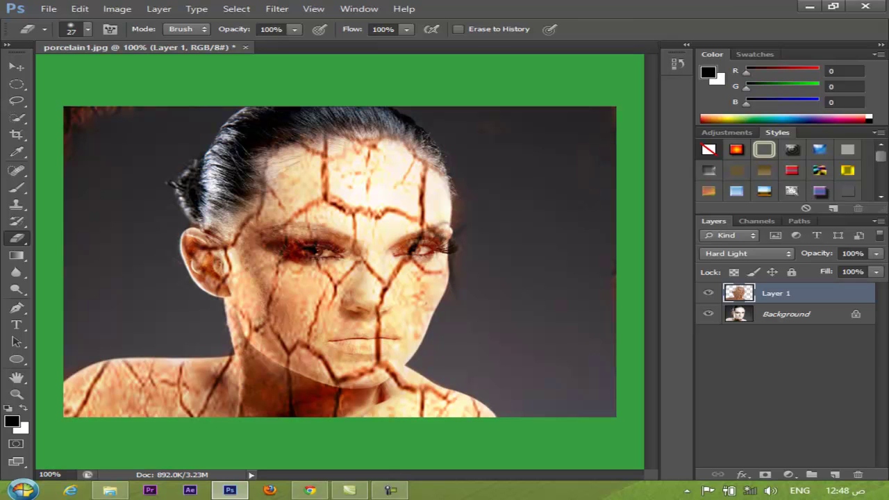
pyautogui.moveTo(450, 278); pyautogui.dragTo(455, 198)
pyautogui.moveTo(400, 139); pyautogui.dragTo(336, 133)
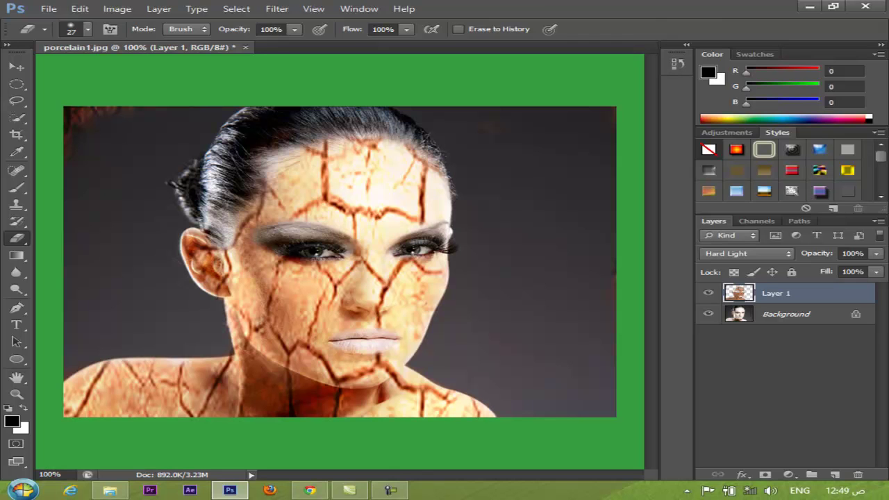
pyautogui.press('v')
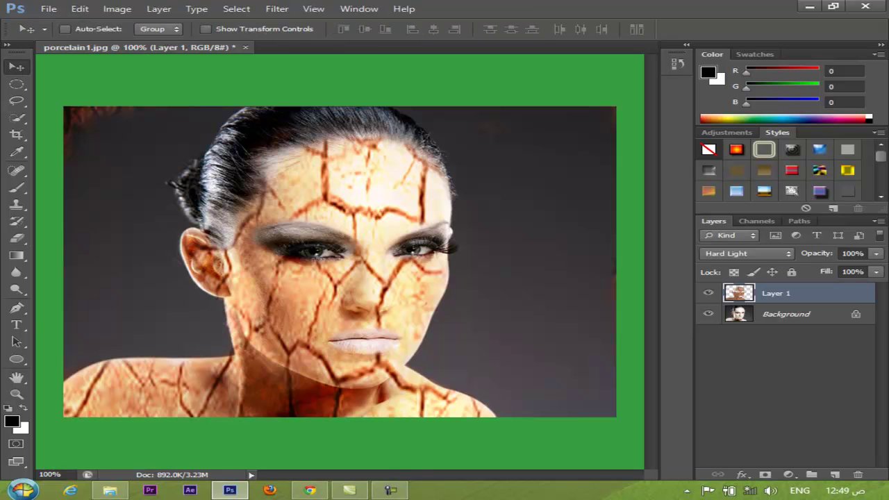
# On a new empty layer, paint the lips black with a soft 26 px brush.
pyautogui.click(17, 187)
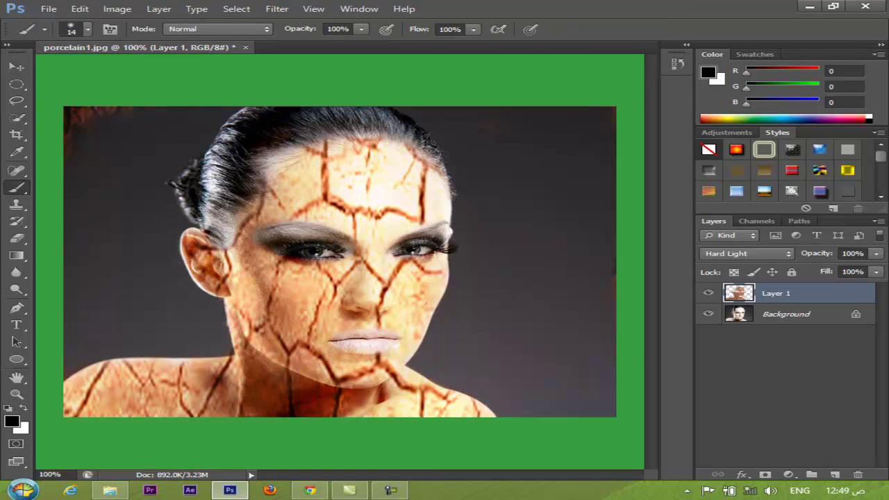
pyautogui.click(835, 474)
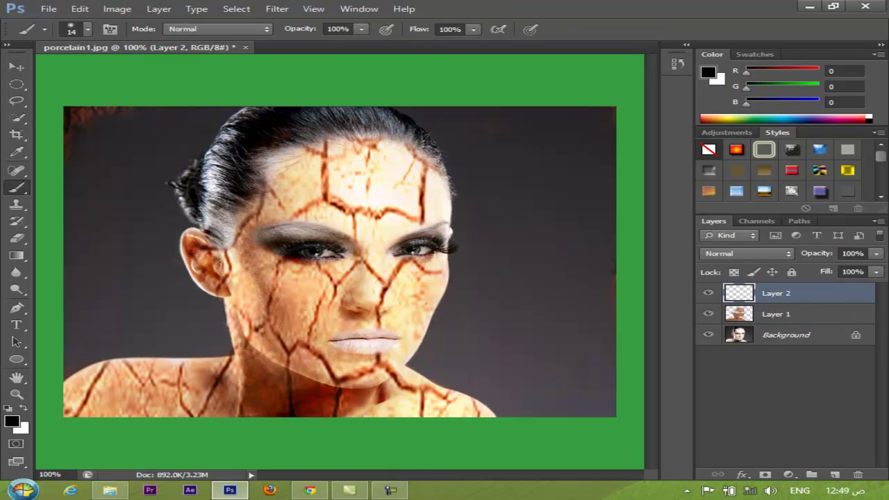
pyautogui.rightClick(387, 308)
pyautogui.moveTo(414, 339); pyautogui.dragTo(424, 340)
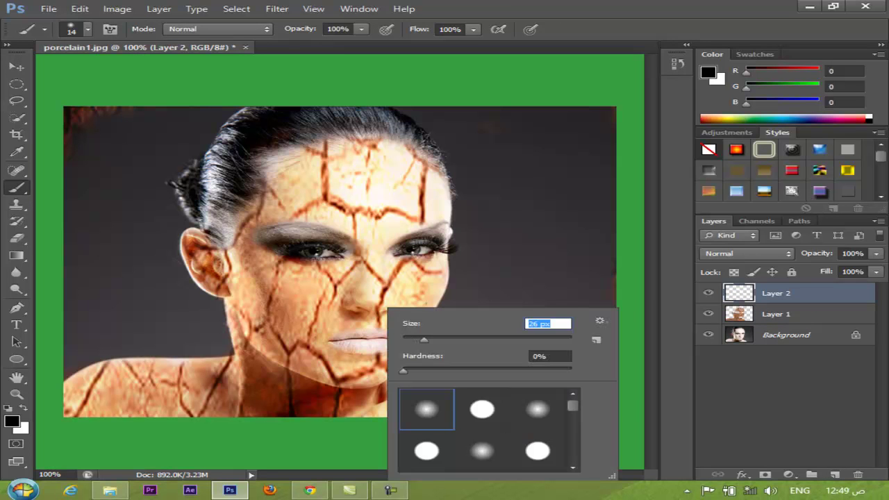
pyautogui.click(357, 343)
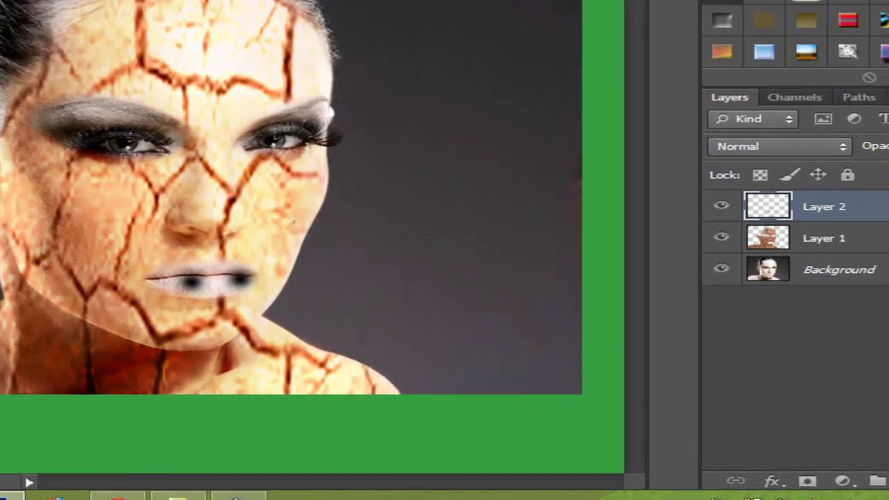
pyautogui.moveTo(392, 341); pyautogui.dragTo(358, 343)
pyautogui.moveTo(174, 276)
pyautogui.mouseDown()
pyautogui.moveTo(124, 269)
pyautogui.moveTo(205, 259)
pyautogui.mouseUp()
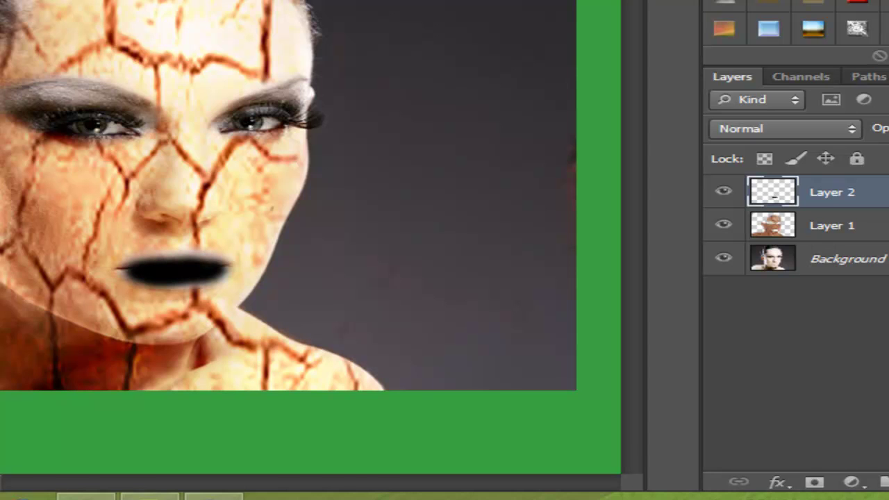
# Refine the lip ends and right lip corner in black with a 12 px brush.
pyautogui.rightClick(203, 215)
pyautogui.moveTo(261, 268); pyautogui.dragTo(243, 267)
pyautogui.press('Return')
pyautogui.moveTo(132, 268)
pyautogui.mouseDown()
pyautogui.moveTo(114, 271)
pyautogui.moveTo(132, 273)
pyautogui.mouseUp()
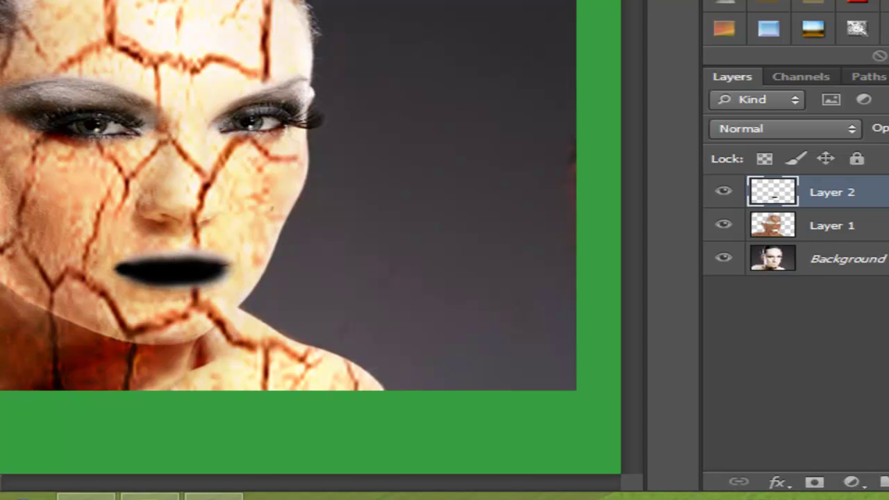
pyautogui.moveTo(221, 267); pyautogui.dragTo(243, 269)
pyautogui.hotkey('ctrl', 'z')
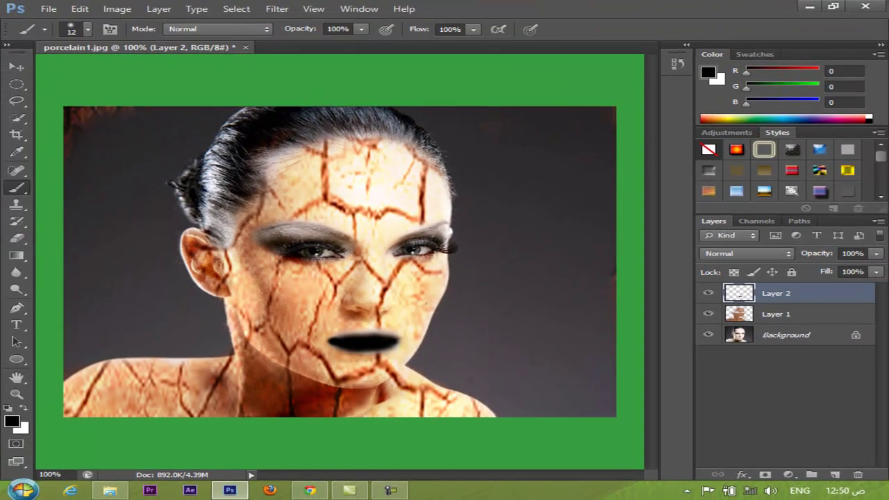
pyautogui.click(395, 338)
pyautogui.click(399, 340)
pyautogui.click(390, 336)
pyautogui.press('v')
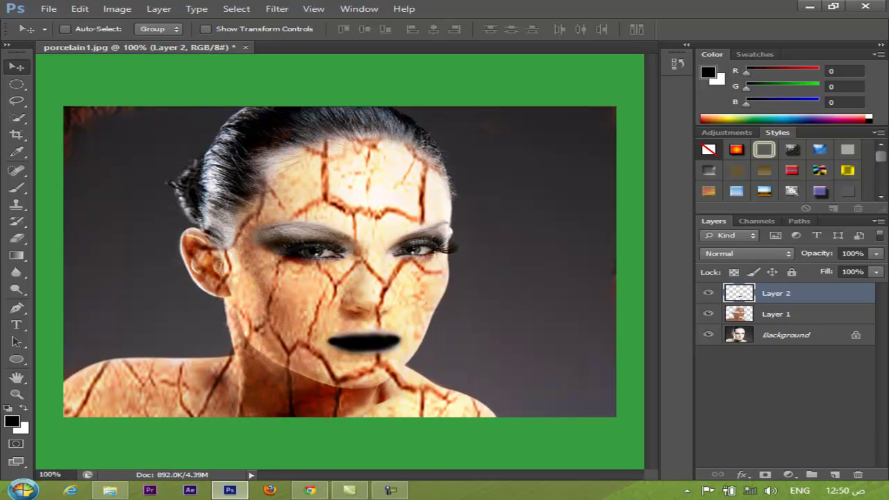
# Keep Layer 2 in Normal mode and preview a lower opacity before restoring 100%.
pyautogui.click(746, 253)
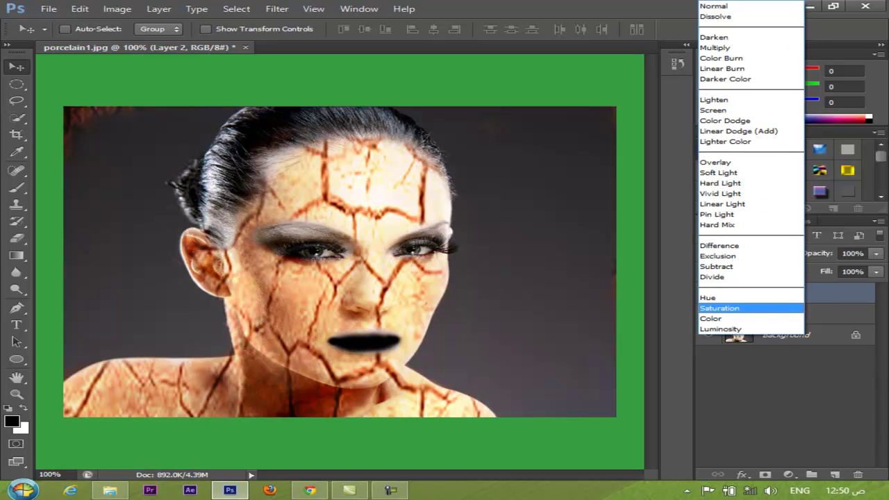
pyautogui.press('Escape')
pyautogui.click(876, 254)
pyautogui.moveTo(863, 268); pyautogui.dragTo(832, 268)
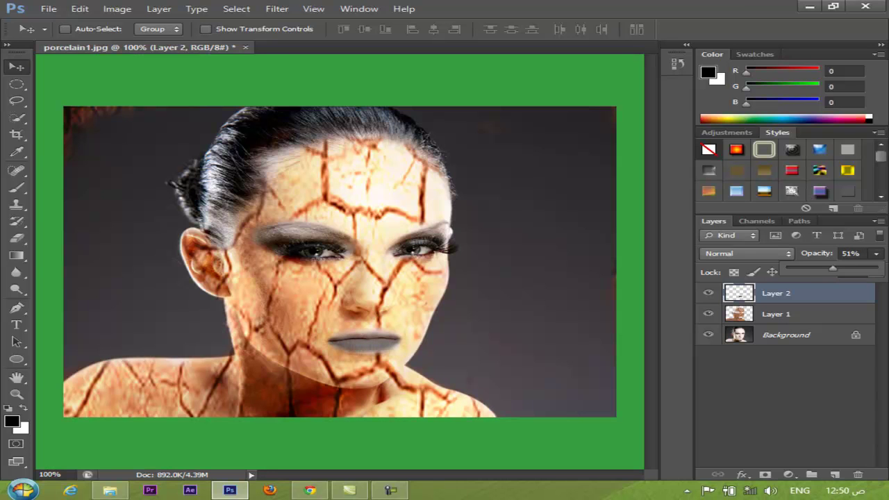
pyautogui.moveTo(832, 268); pyautogui.dragTo(876, 268)
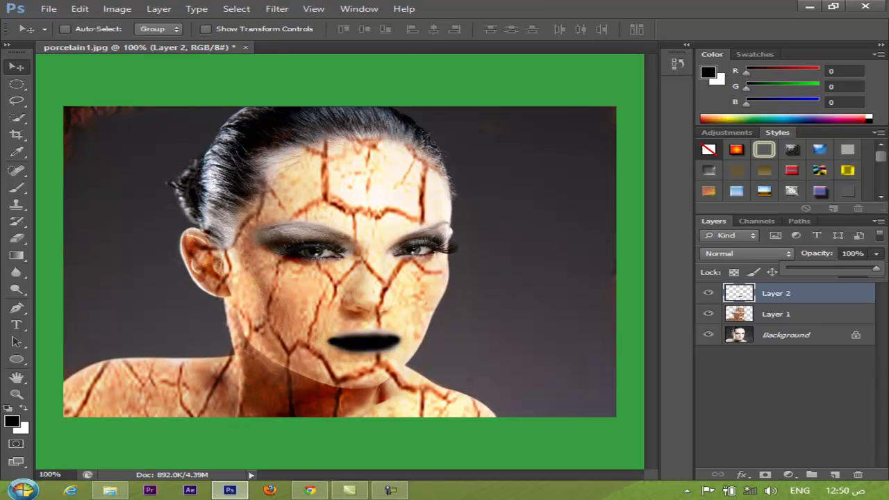
# Touch up the upper lip edge and left lip end in black.
pyautogui.click(16, 187)
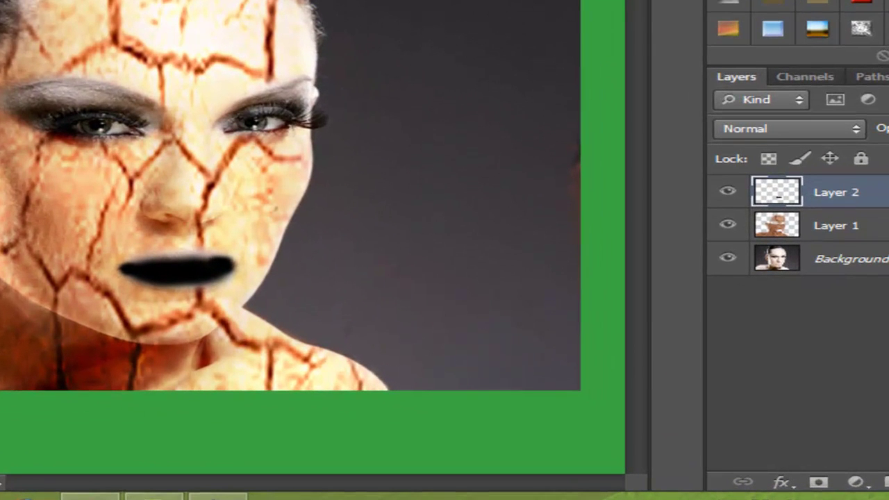
pyautogui.moveTo(212, 258); pyautogui.dragTo(168, 258)
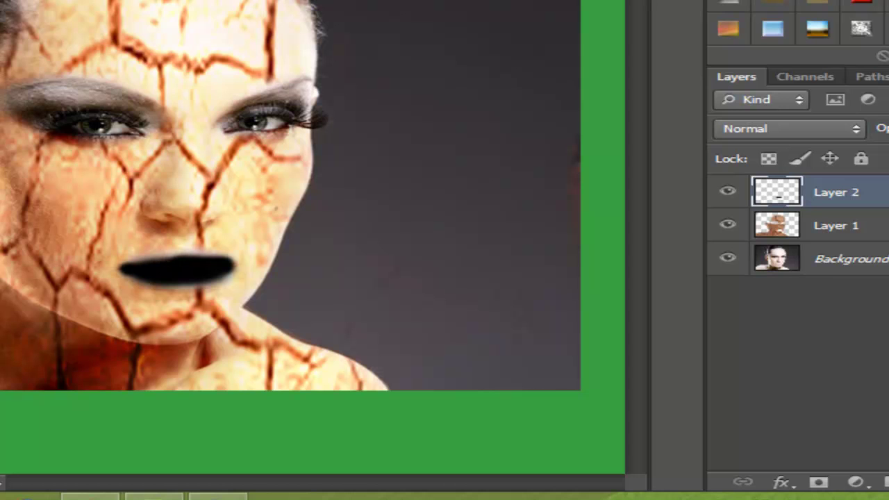
pyautogui.moveTo(122, 262); pyautogui.dragTo(183, 255)
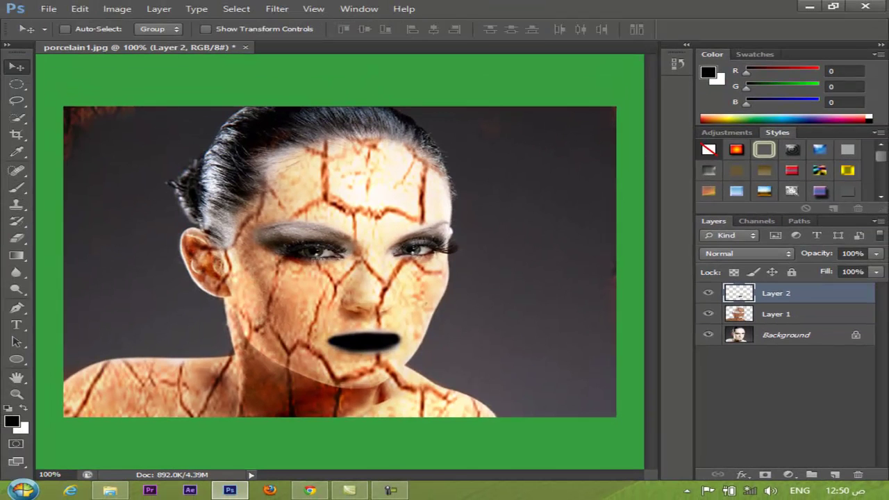
# Set Layer 2's opacity to 51%.
pyautogui.click(876, 253)
pyautogui.moveTo(868, 268); pyautogui.dragTo(832, 268)
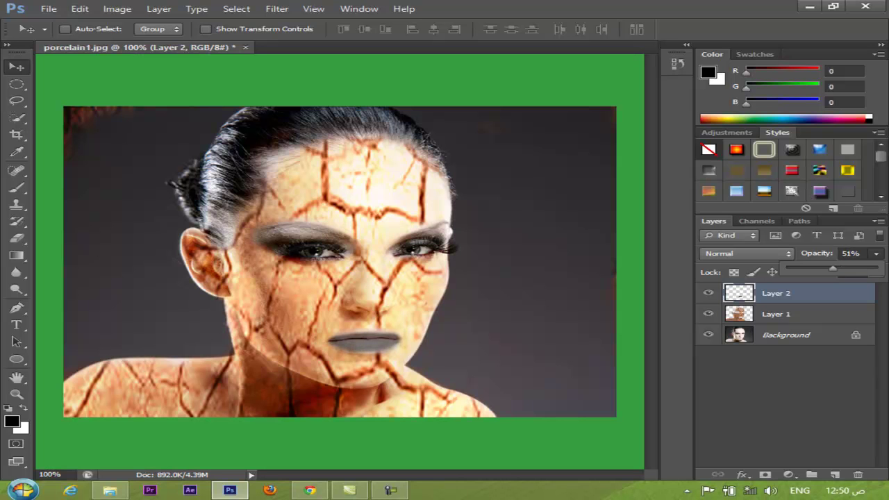
pyautogui.press('Return')
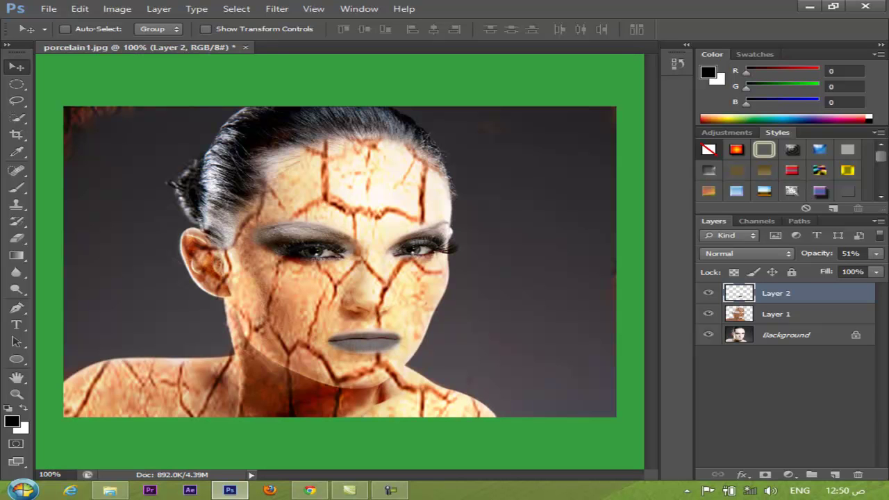
# Start Save As and choose JPEG as the file format.
pyautogui.click(48, 8)
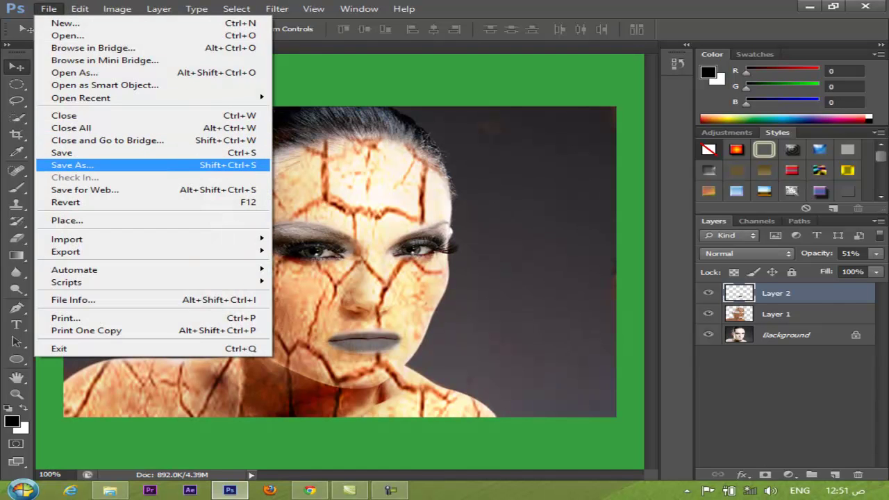
pyautogui.press('Return')
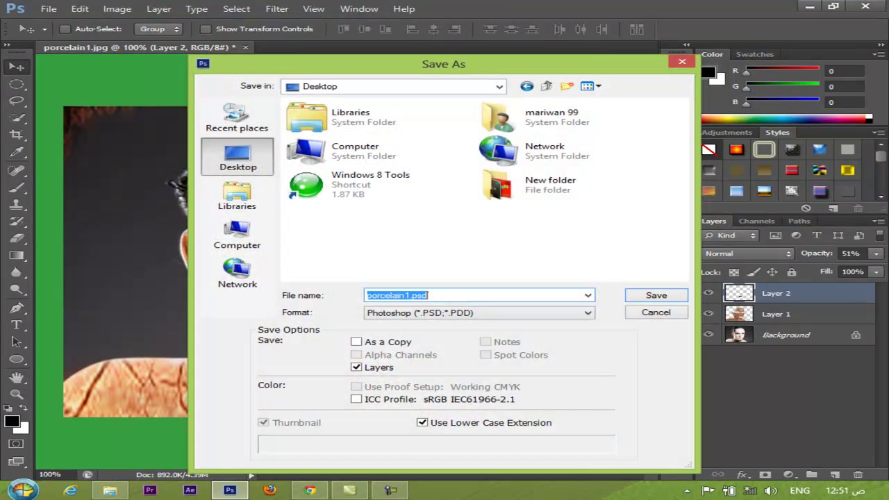
pyautogui.press('End')
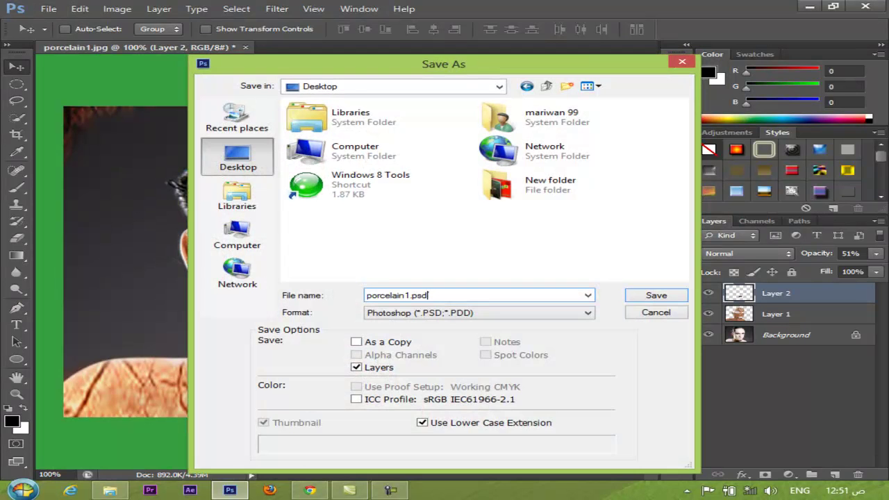
pyautogui.press('Tab')
pyautogui.hotkey('alt', 'Down')
pyautogui.press('Down')
pyautogui.press('Down')
pyautogui.press('Return')
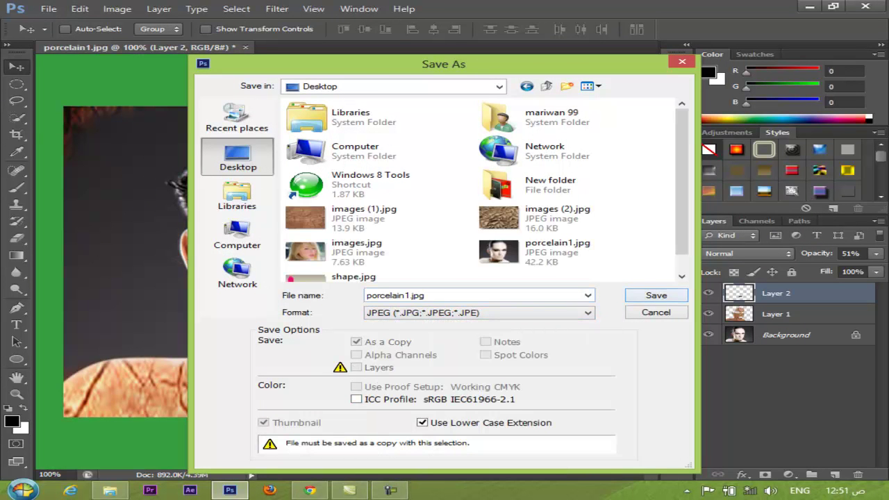
pyautogui.press('Return')
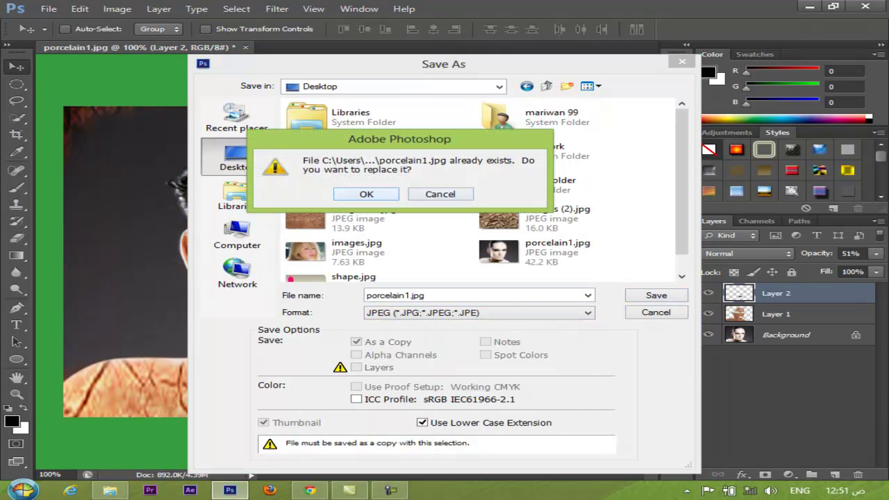
# Decline overwriting porcelain1.jpg, name the copy '11' and save at Medium quality.
pyautogui.press('Tab')
pyautogui.press('Return')
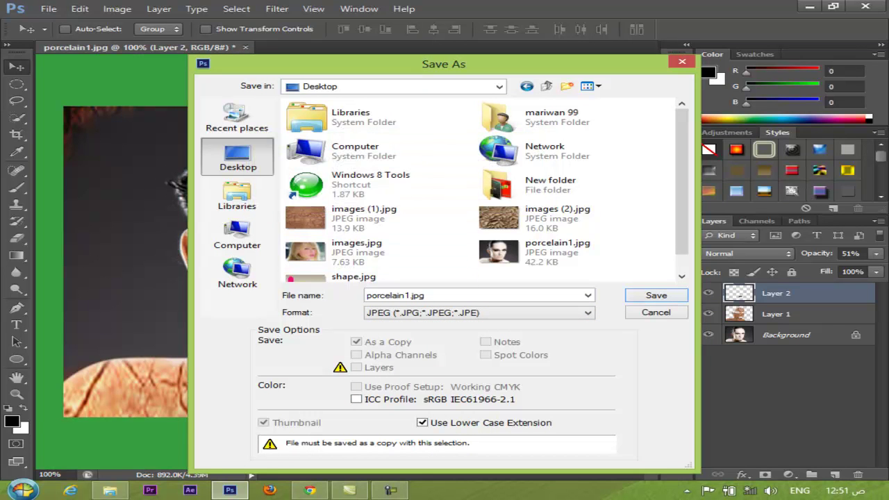
pyautogui.write('11')
pyautogui.press('Return')
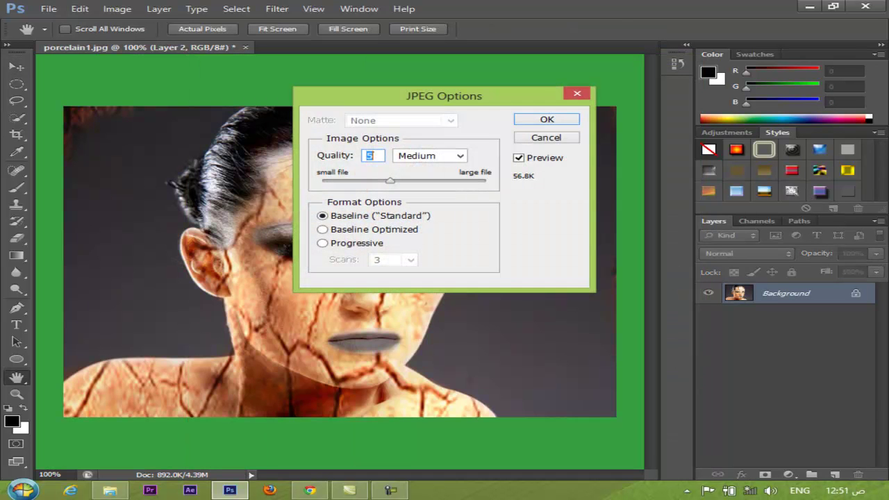
pyautogui.press('Return')
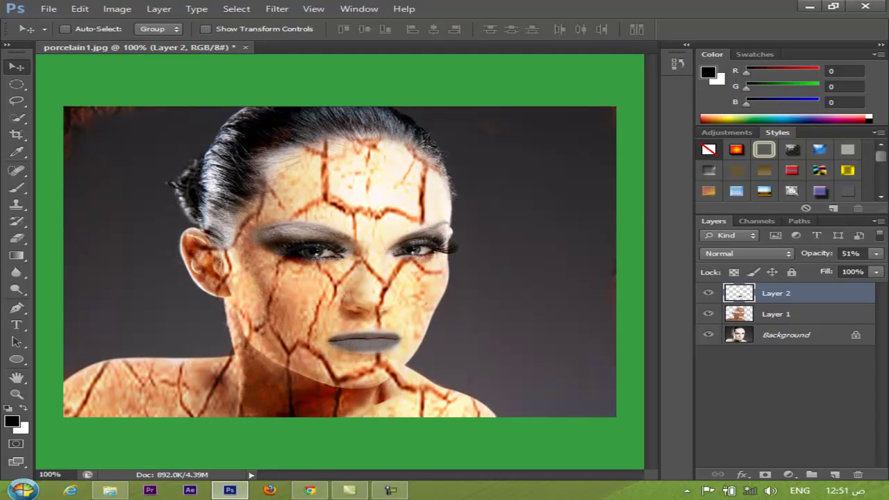